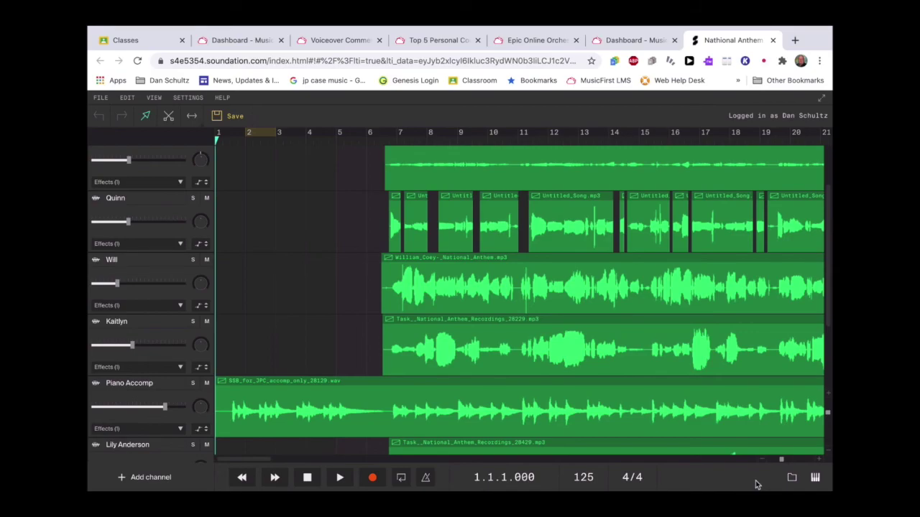
Step: Play back the national anthem mix from the beginning of the timeline
key(space)
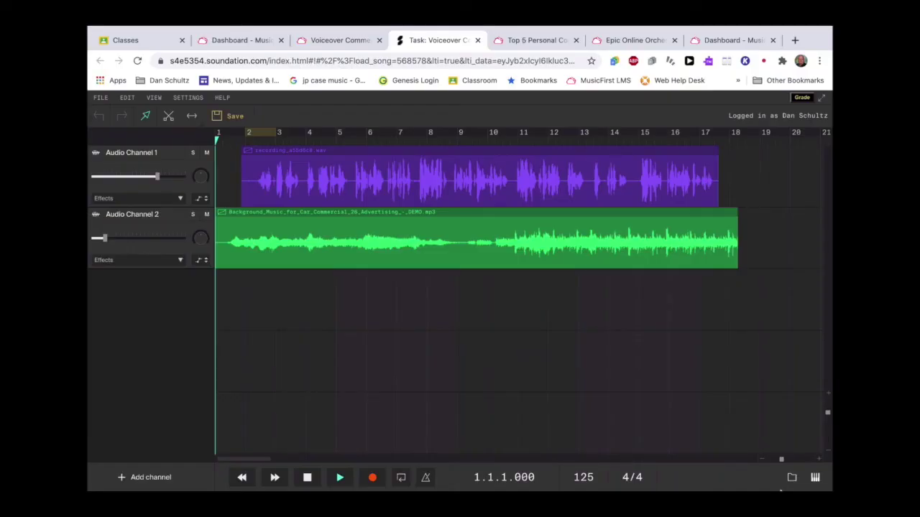
Step: Play the voiceover commercial project and lower the volume of Audio Channel 1
key(space)
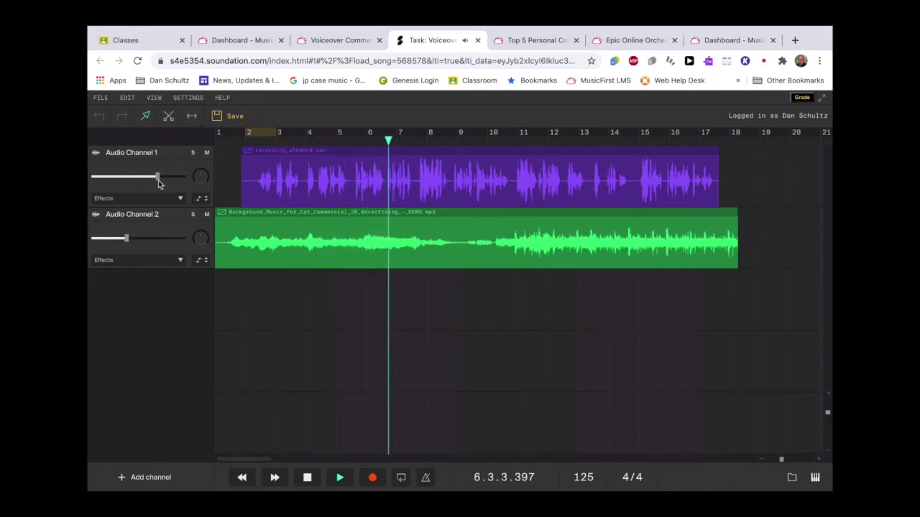
mouse_move(158, 181)
drag(158, 181, 143, 181)
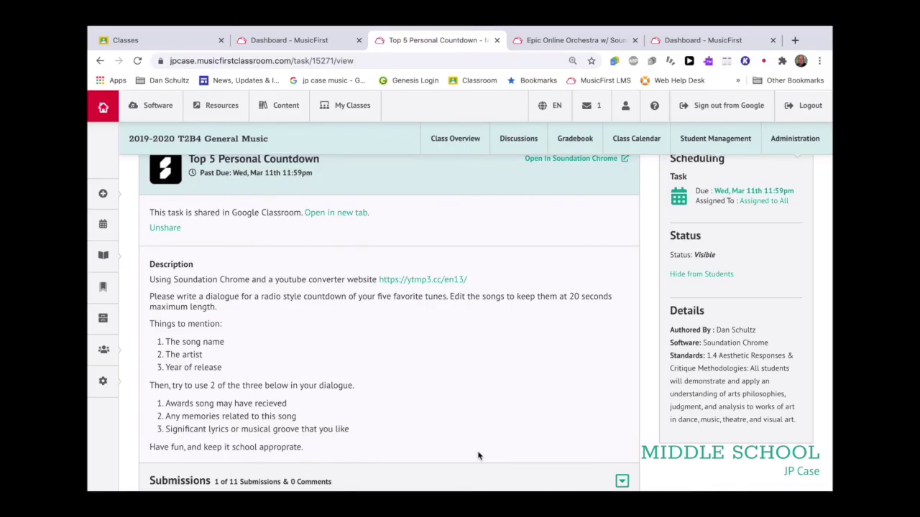
Step: Review the task description for the Top 5 Personal Countdown assignment
scroll(478, 457, up, 1)
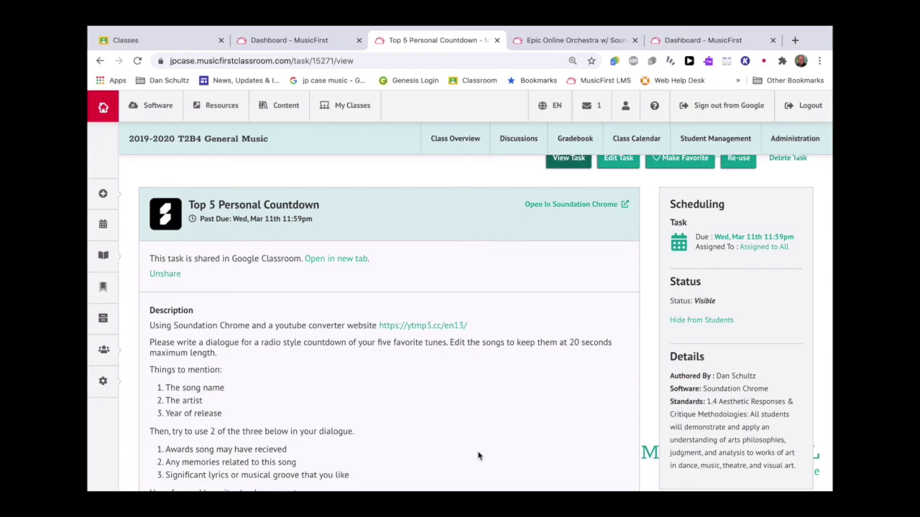
scroll(478, 456, down, 2)
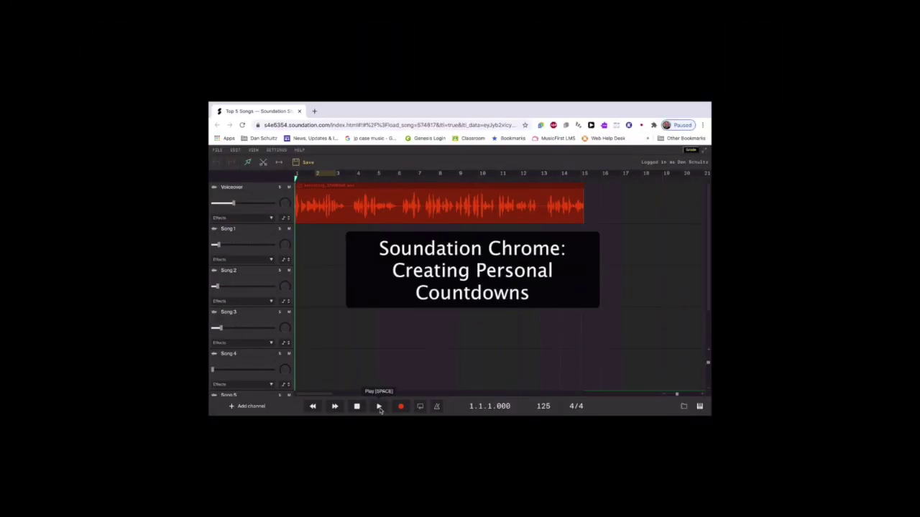
Step: Play the Top 5 Songs countdown project and look over its lower song channels
click(378, 407)
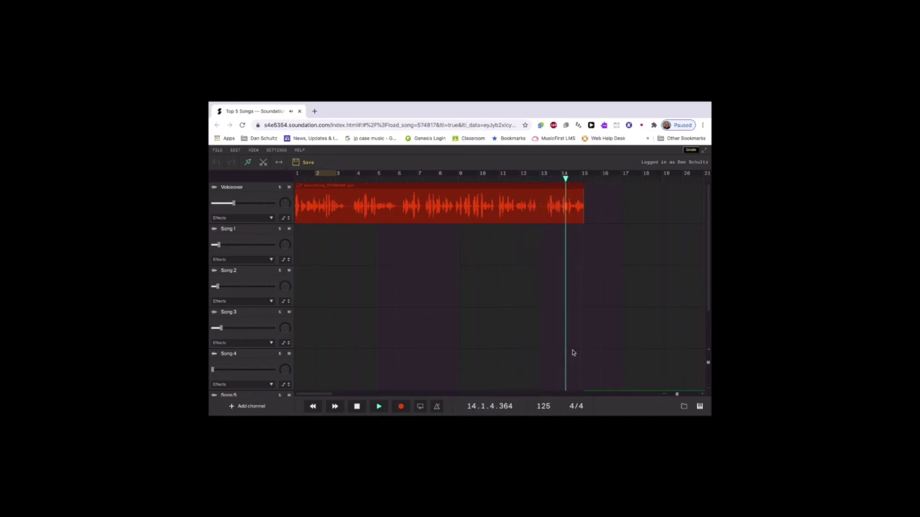
scroll(573, 353, down, 2)
scroll(573, 353, down, 3)
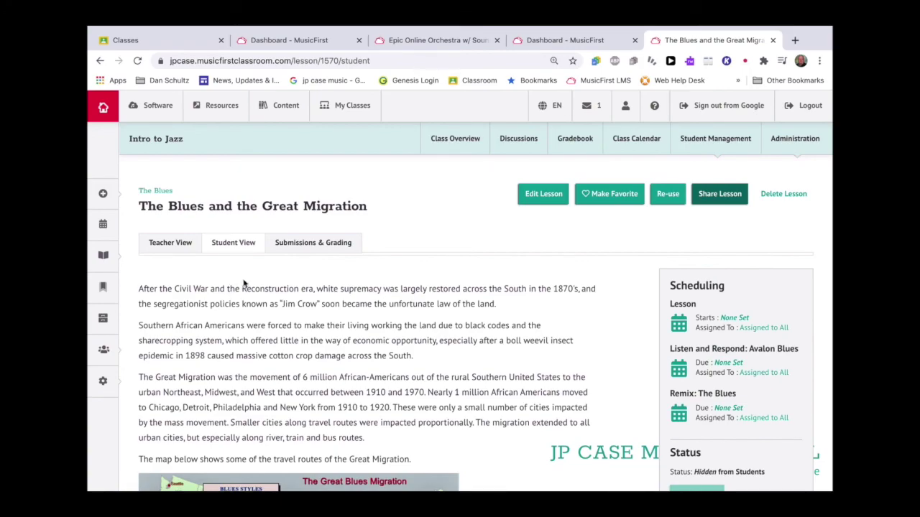
Step: Read the student view of The Blues and the Great Migration lesson, from the introduction to the Listen and Respond: Avalon Blues task
scroll(244, 284, down, 5)
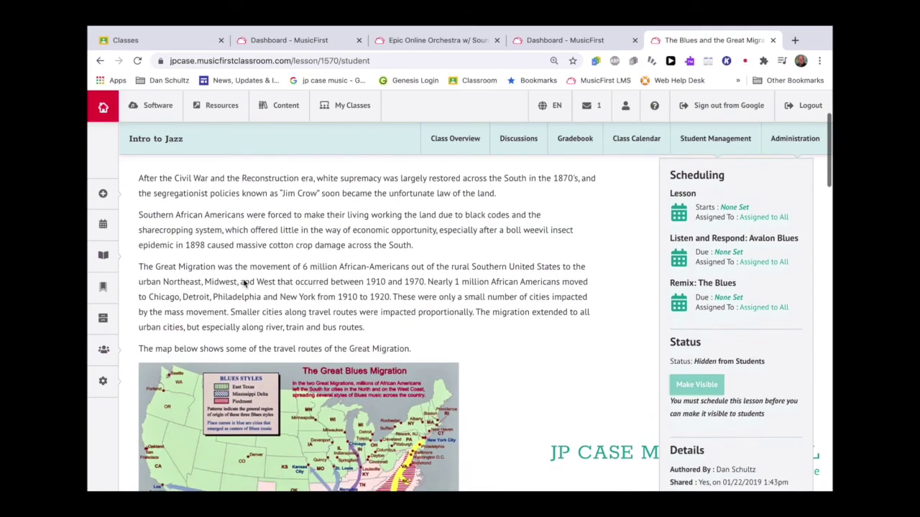
scroll(244, 284, down, 3)
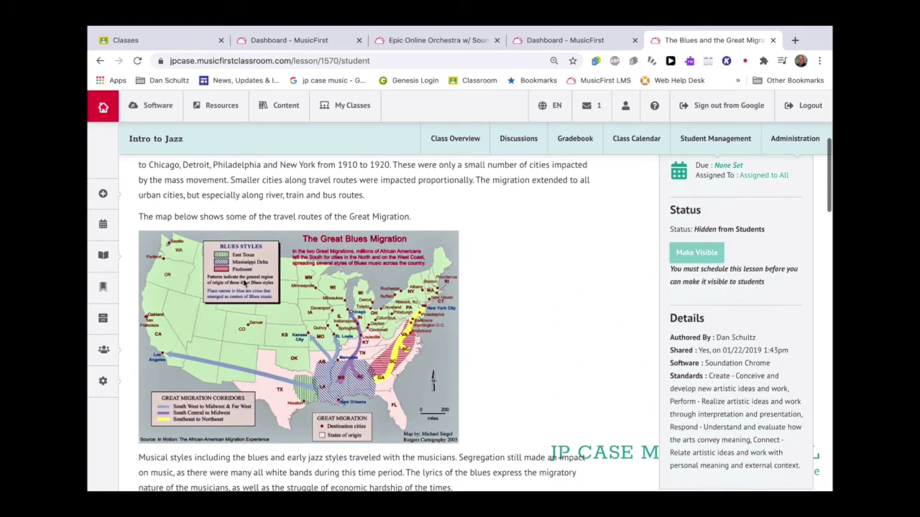
scroll(244, 285, down, 1)
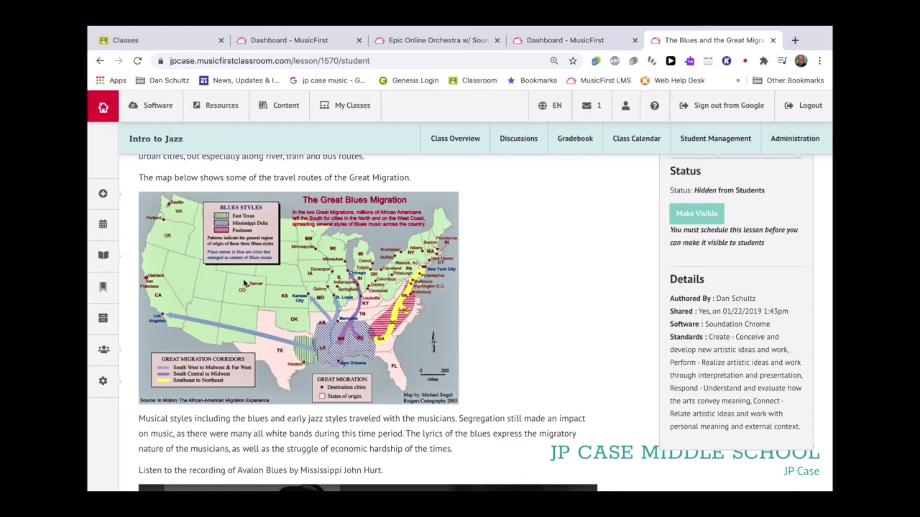
scroll(244, 285, down, 4)
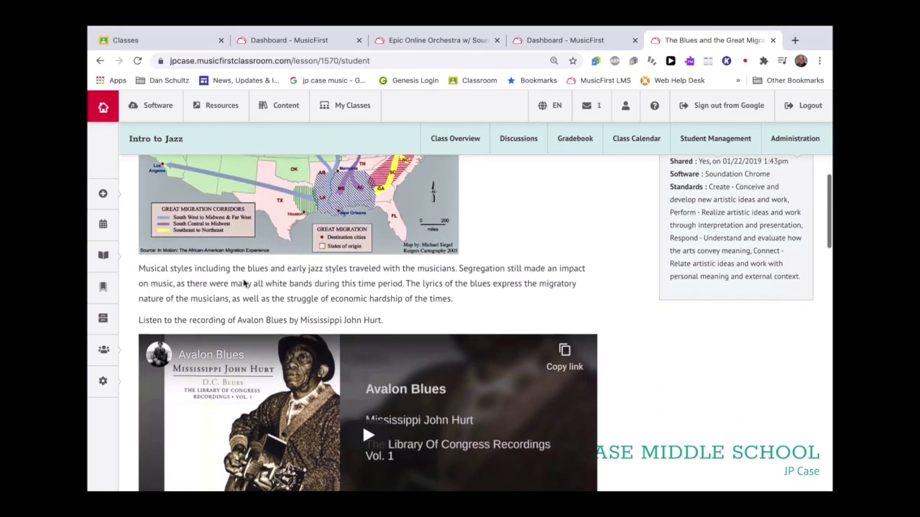
scroll(244, 284, down, 3)
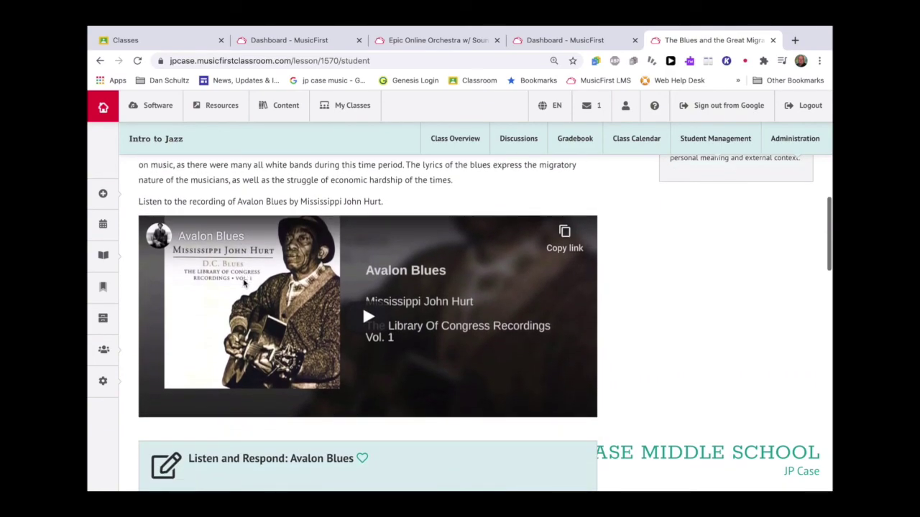
scroll(244, 284, down, 1)
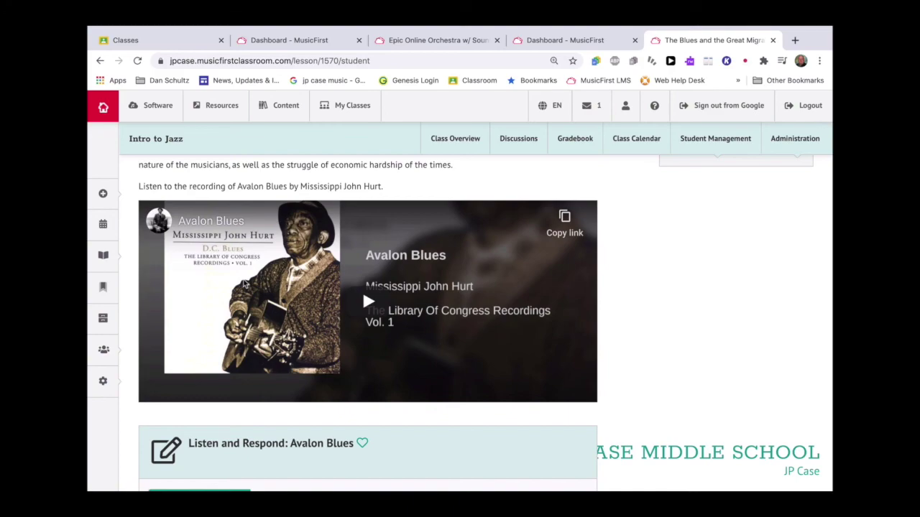
scroll(244, 285, down, 2)
scroll(245, 284, down, 4)
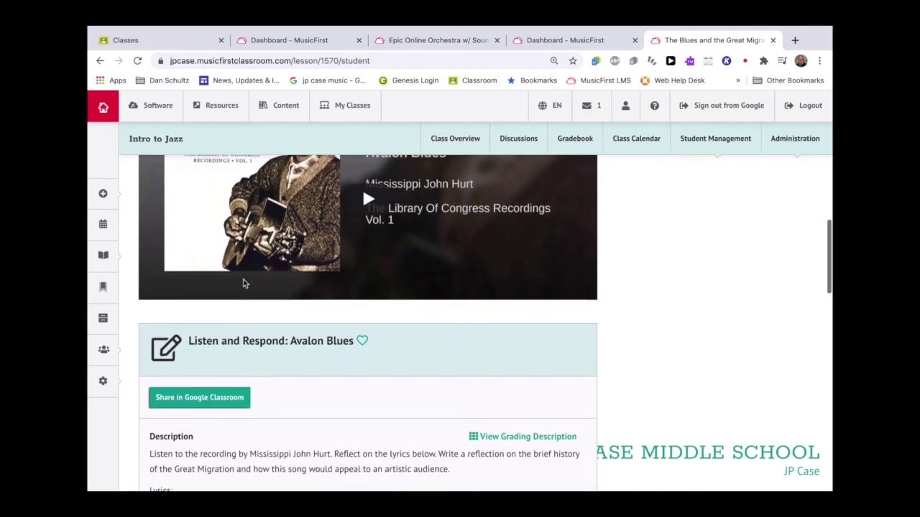
scroll(244, 284, down, 2)
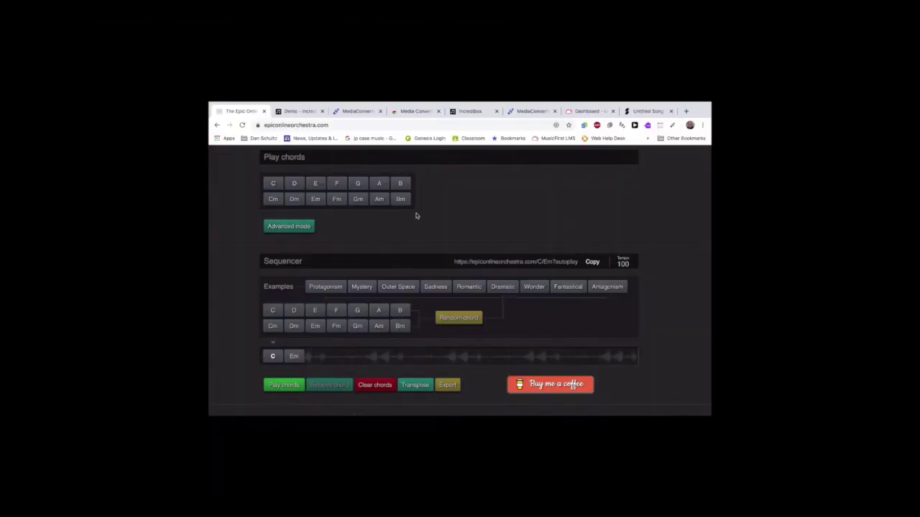
Step: Show the chord set in advanced mode and return to simple mode
mouse_move(534, 105)
click(292, 227)
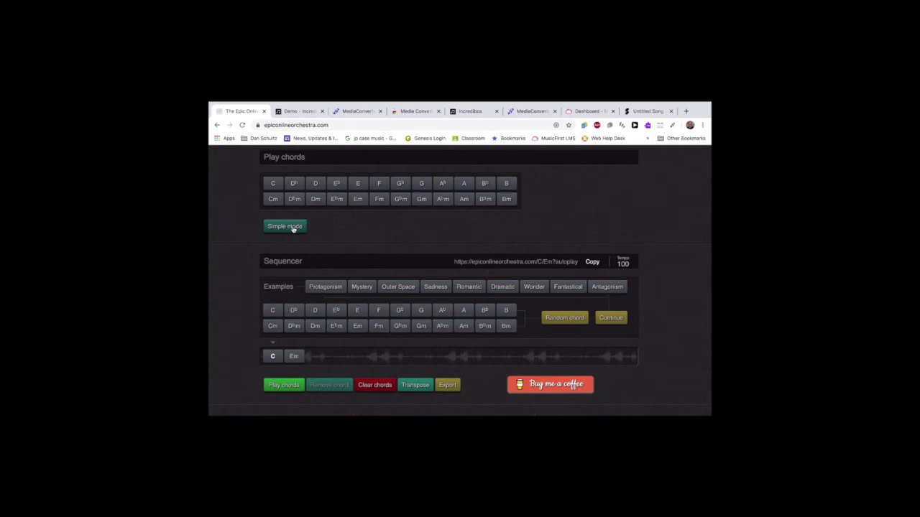
click(292, 228)
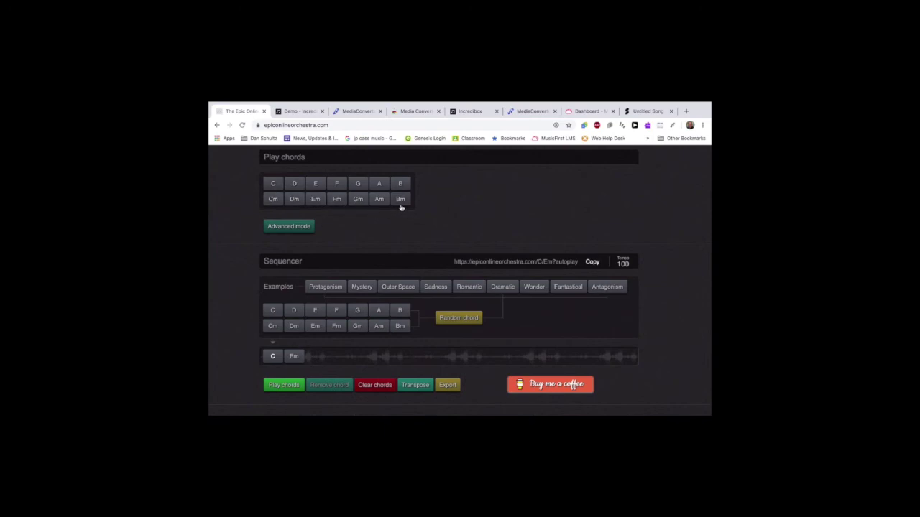
Step: Play the chords C, F, G and C on the chord pads
click(276, 184)
click(336, 184)
click(357, 185)
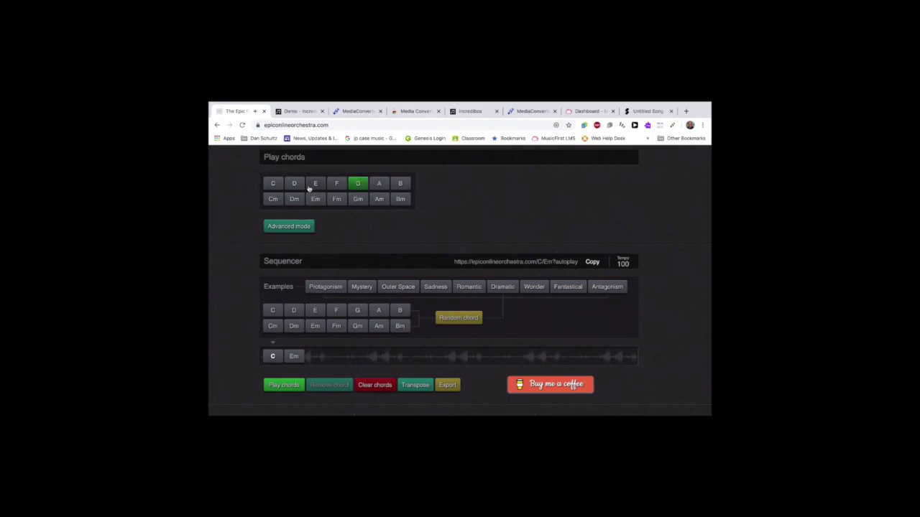
click(271, 188)
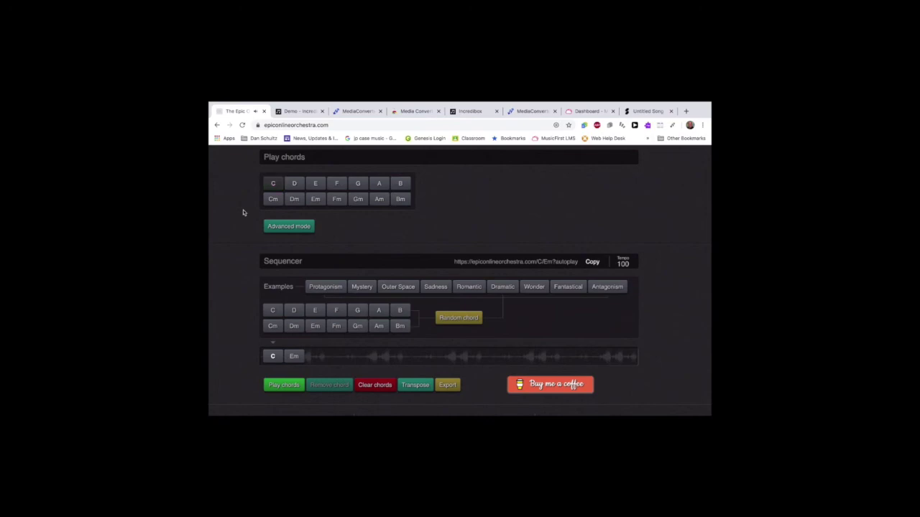
Step: Play the longer chord progression C, F, G, Am, G, F, Dm, C on the chord pads
click(272, 183)
click(337, 183)
click(359, 184)
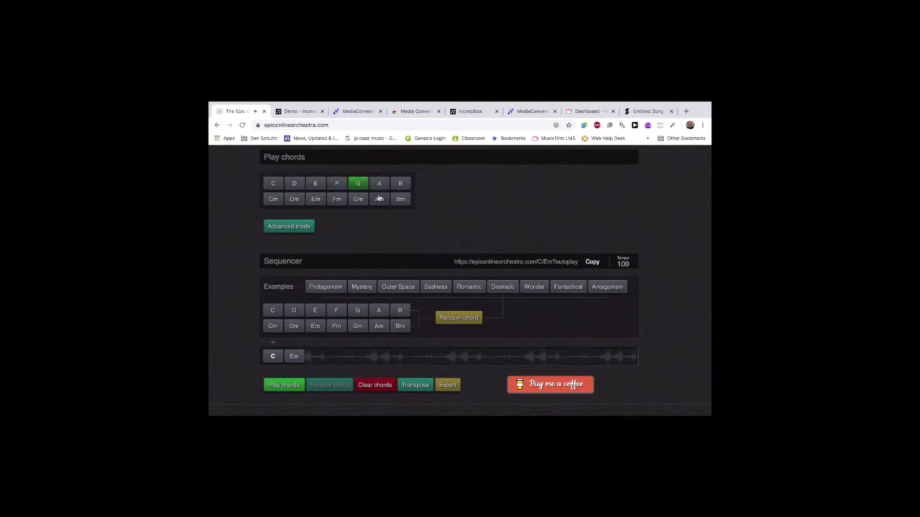
click(379, 199)
click(359, 185)
click(337, 185)
click(296, 199)
click(275, 188)
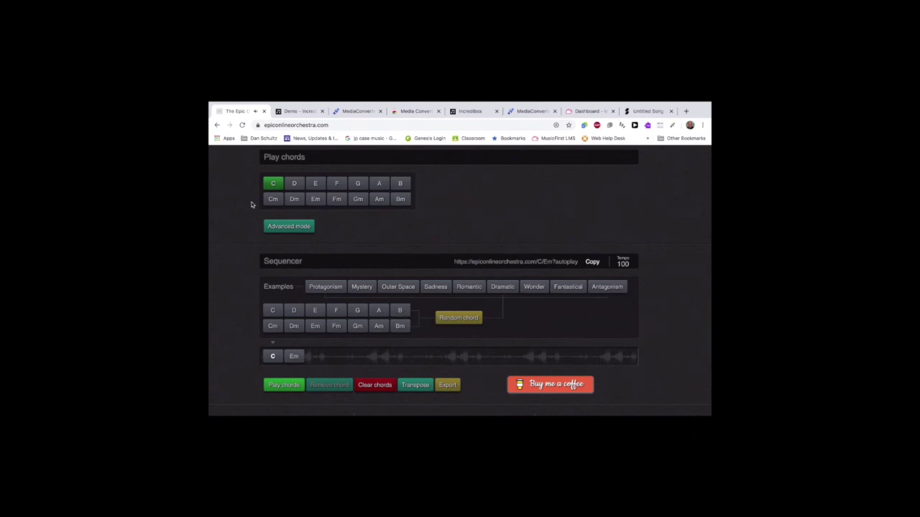
Step: Alternate between the F and C chords twice on the chord pads, ending on C
click(339, 187)
click(272, 185)
click(339, 183)
click(273, 184)
Step: Try out the Sadness and Outer Space example progressions in the sequencer
click(432, 288)
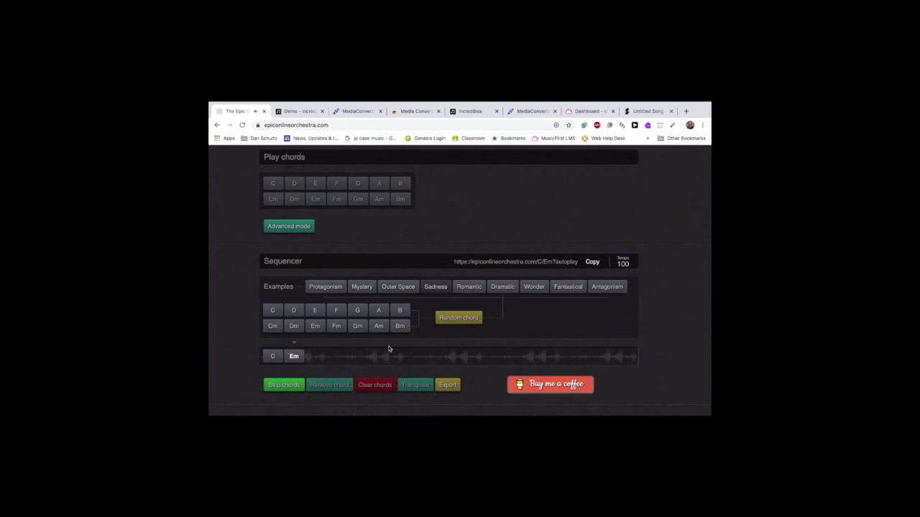
click(403, 287)
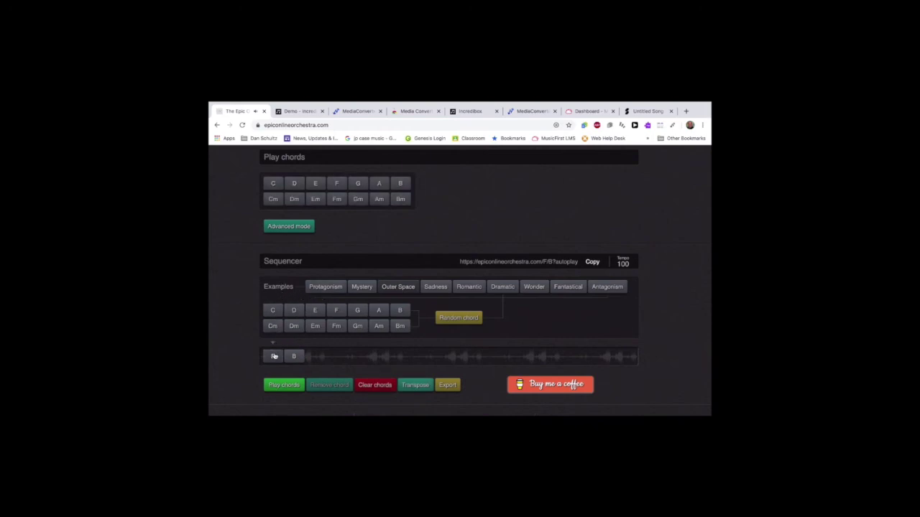
Step: Clear the sequencer, build the progression C, F, G, C, Am, G, C and play it back
click(375, 385)
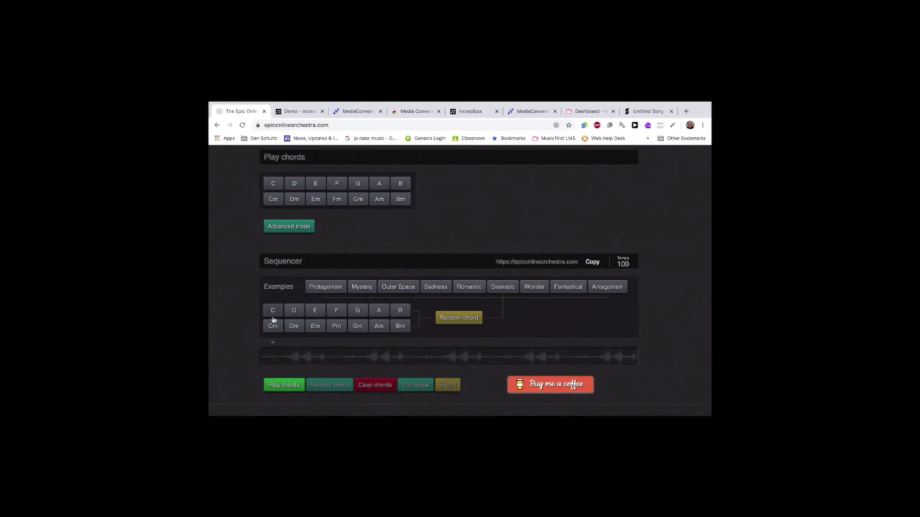
click(273, 311)
click(337, 311)
click(358, 311)
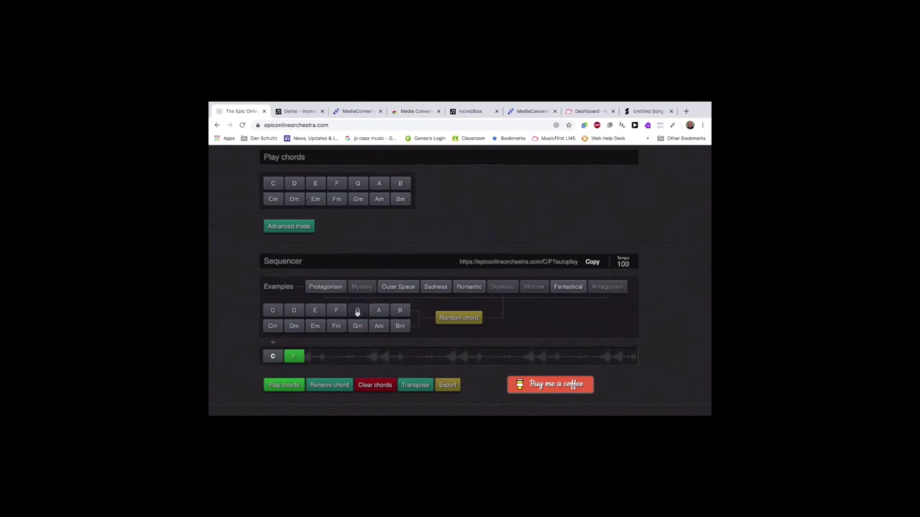
click(273, 311)
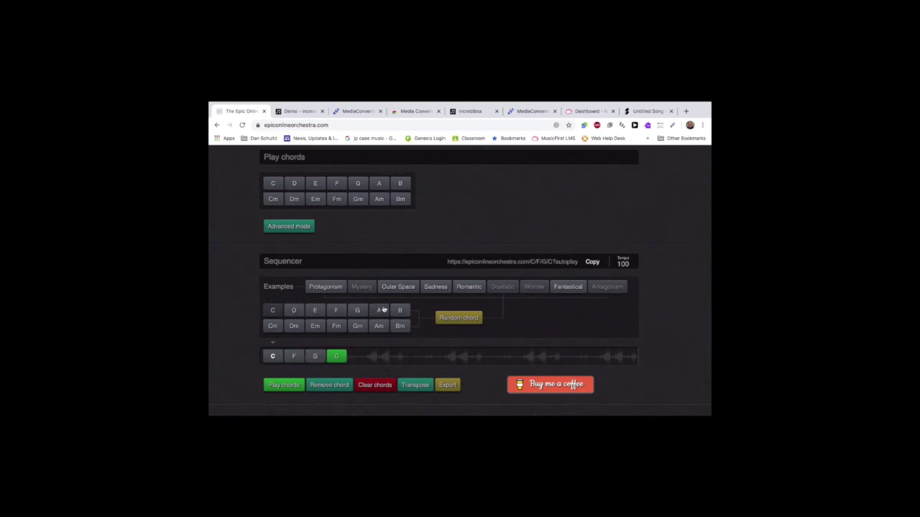
click(379, 325)
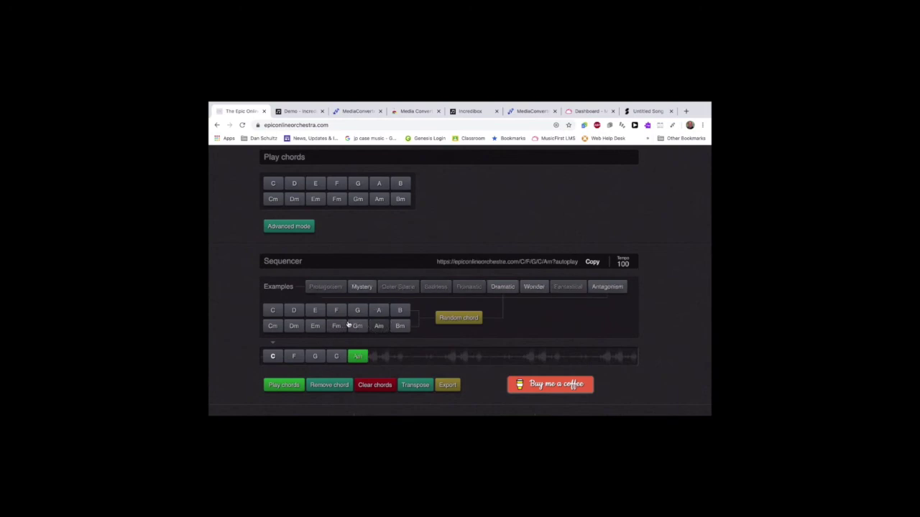
click(358, 311)
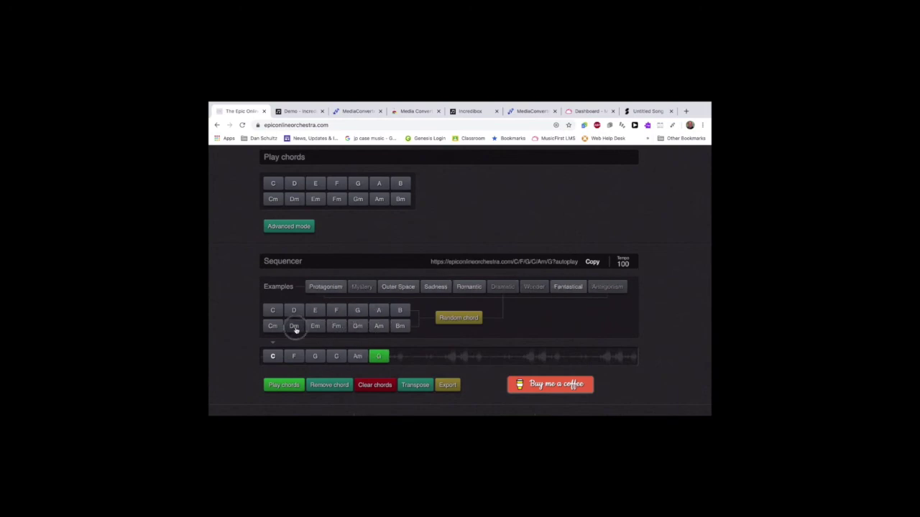
click(273, 311)
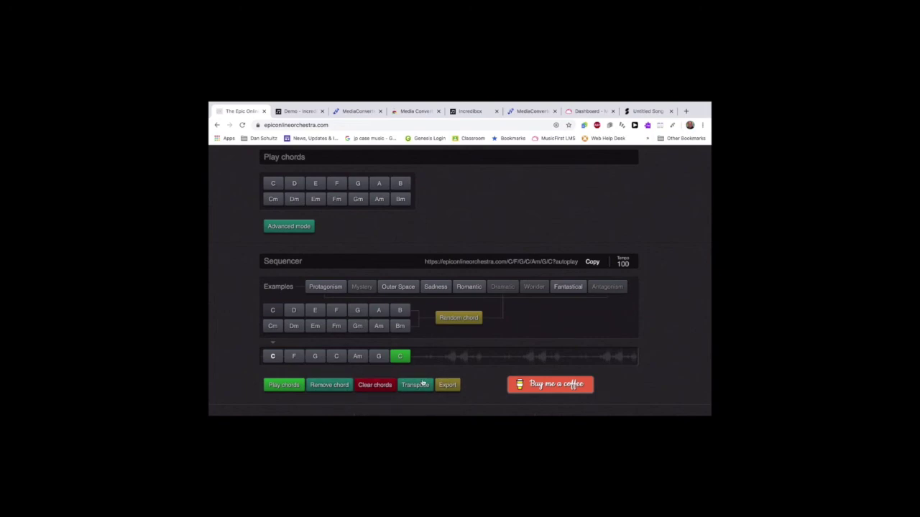
click(288, 386)
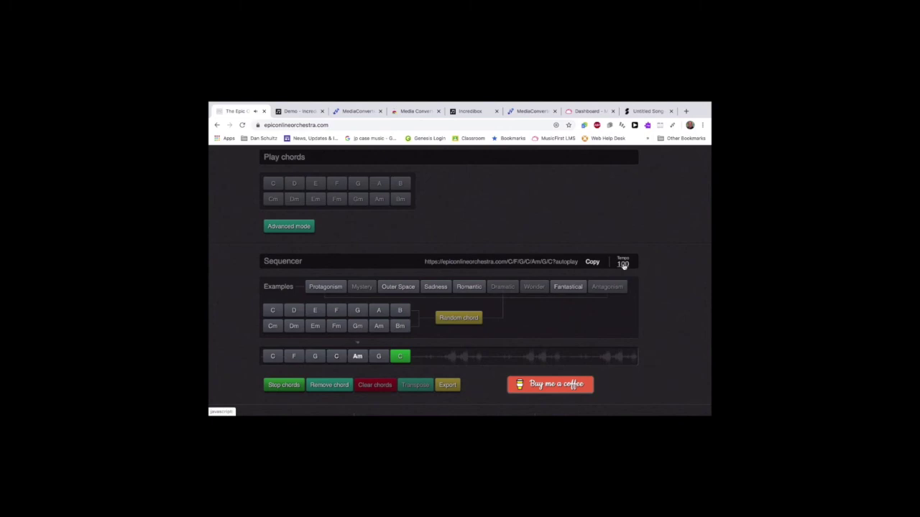
Step: Export the chord progression as a MIDI file and place the downloaded file on the desktop
click(447, 386)
click(478, 401)
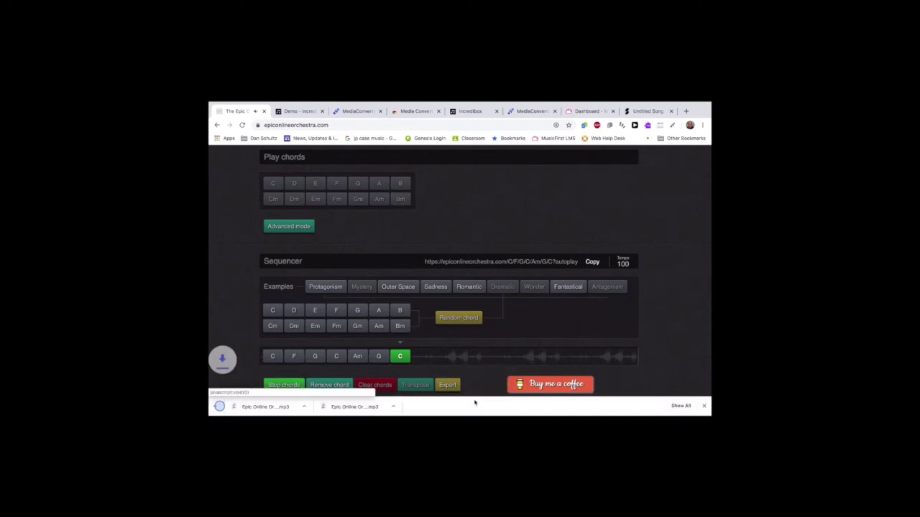
mouse_move(256, 107)
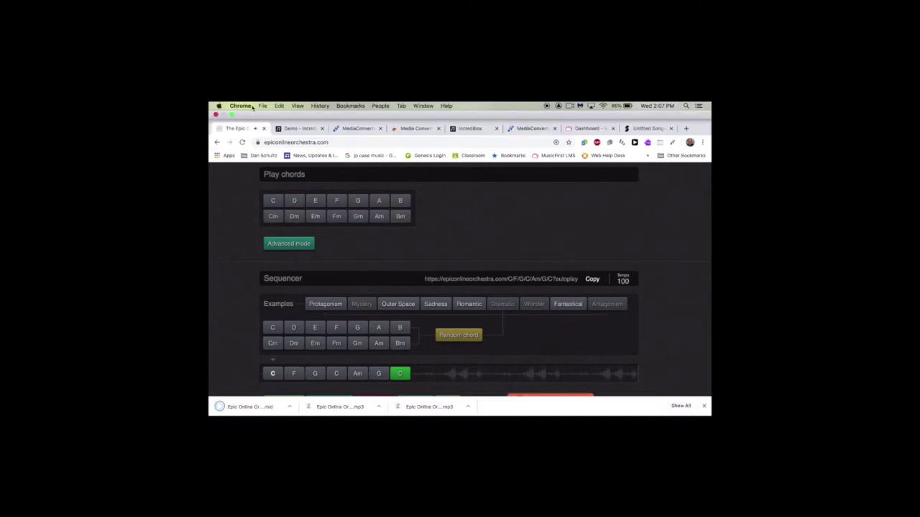
click(231, 115)
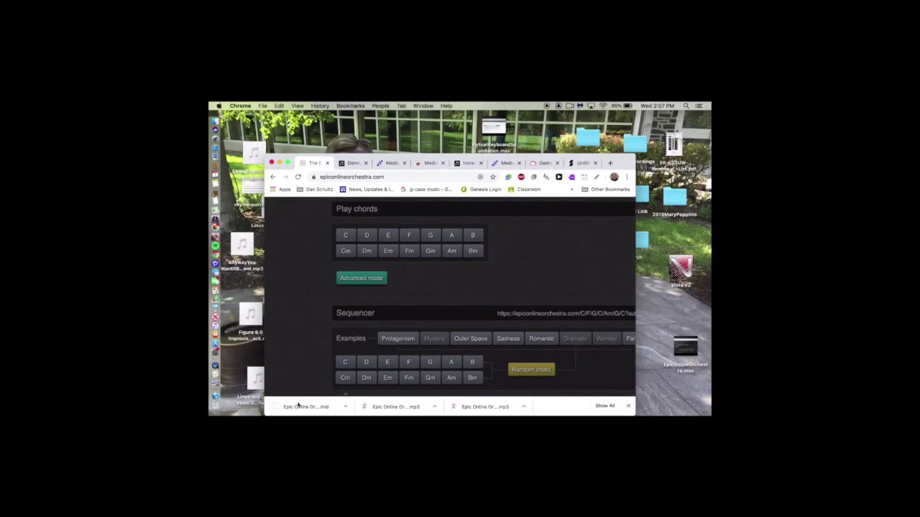
drag(243, 221, 242, 222)
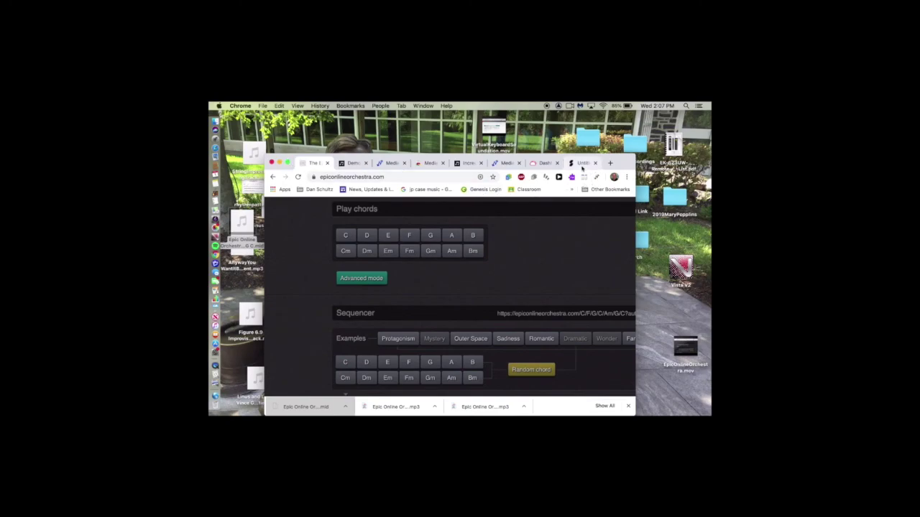
Step: Switch to the Soundation project, set its tempo to 100 and delete the 110_Drums_Rock1.wav clip from Audio Channel 1
click(582, 167)
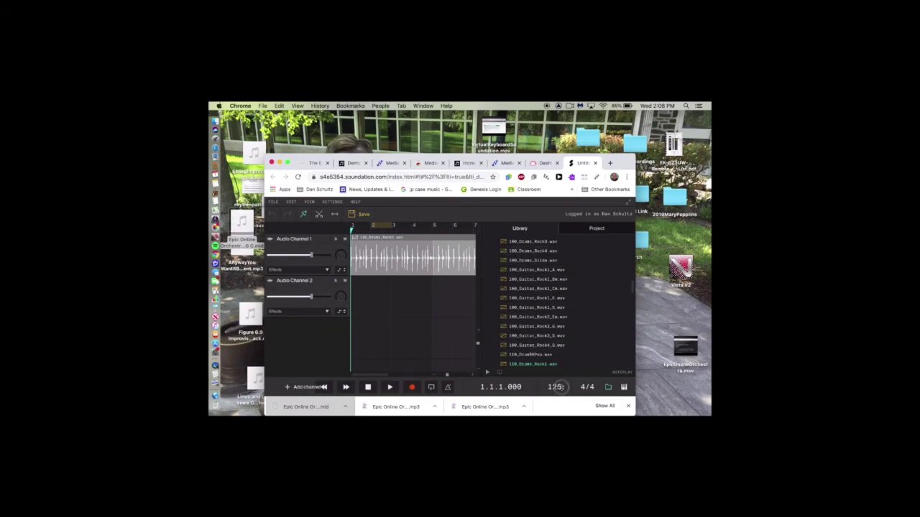
double_click(556, 386)
text(100)
key(Return)
key(Delete)
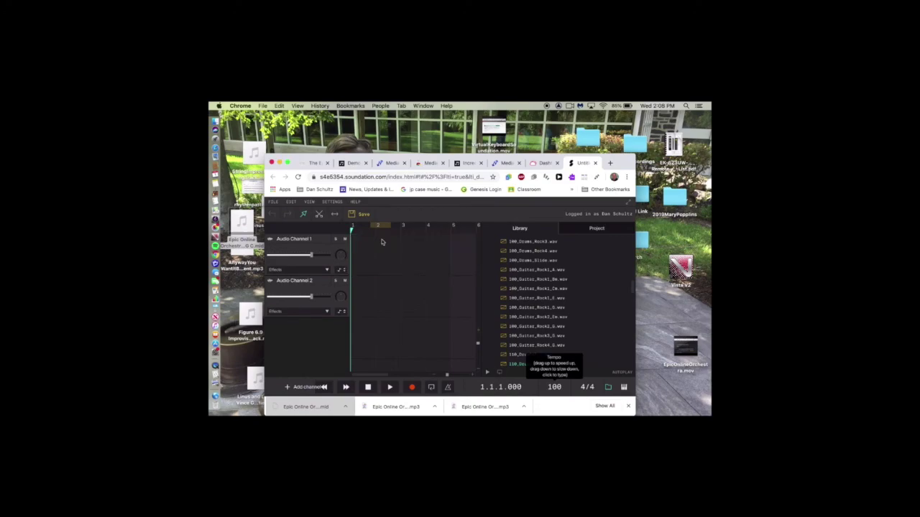
Step: Import the Epic Online Orchestra MIDI file from the desktop into the Soundation timeline and enlarge the browser to full screen
drag(243, 219, 373, 244)
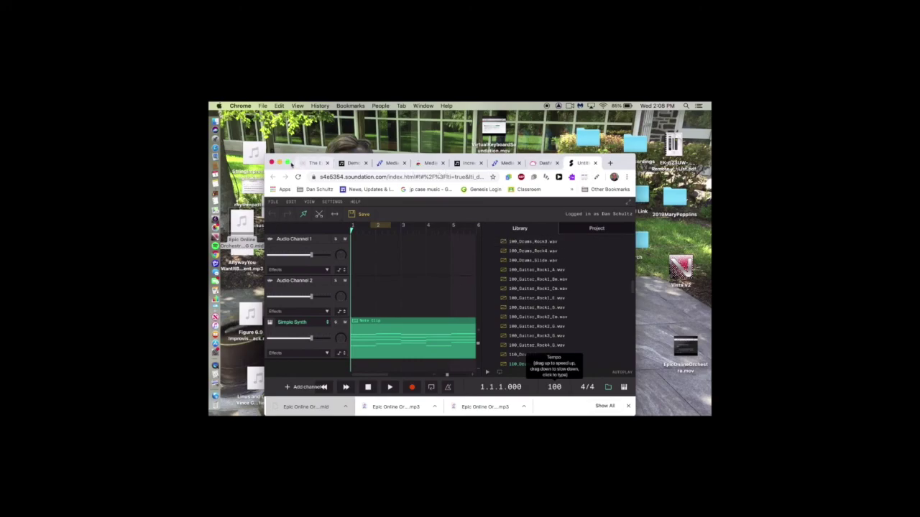
click(288, 163)
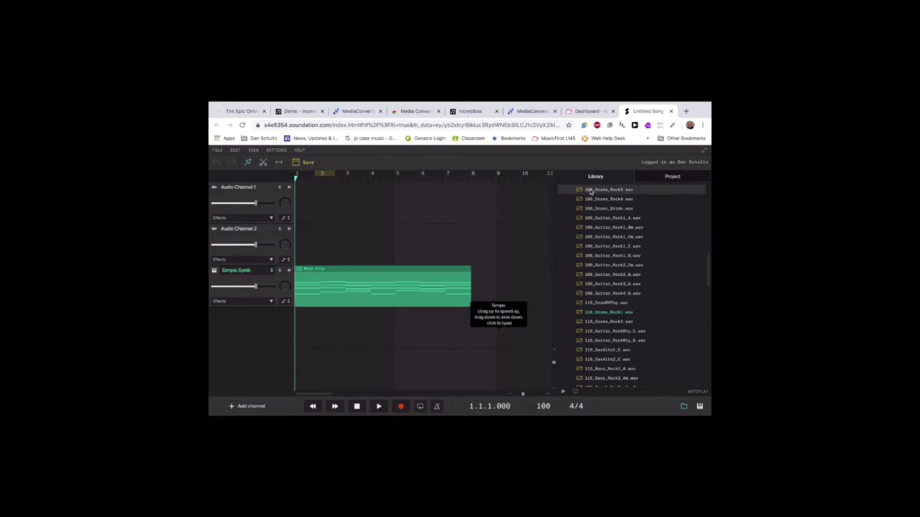
Step: Add the 100_Drums_Rock3.wav loop to Audio Channel 2 at bar 1, extend it to bar 8 and play the song
drag(590, 190, 303, 247)
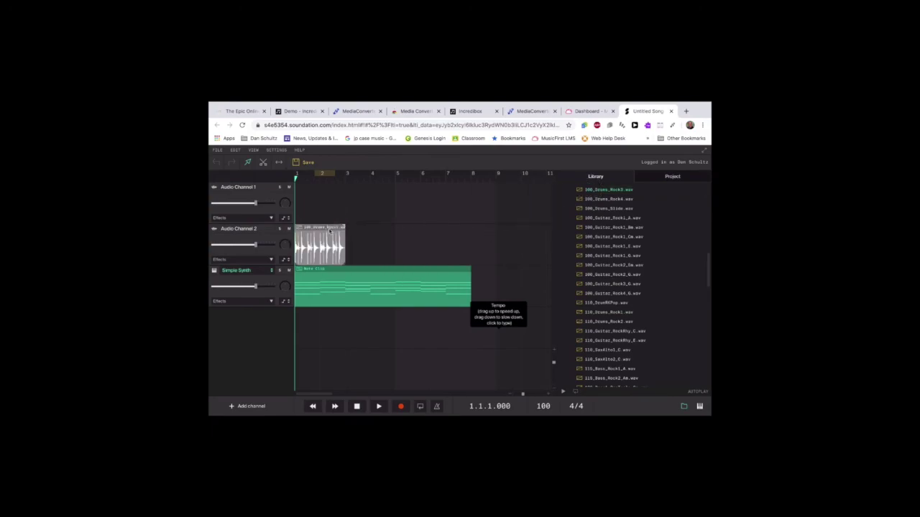
drag(364, 226, 472, 235)
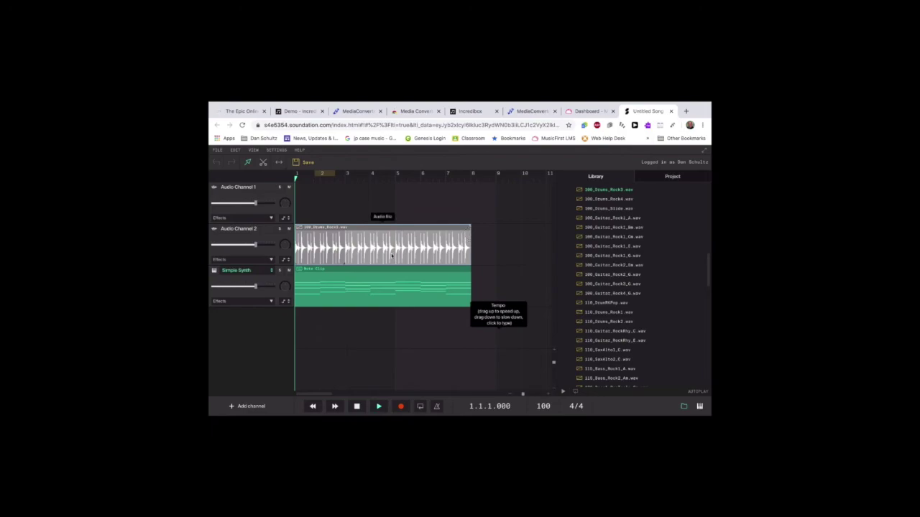
key(space)
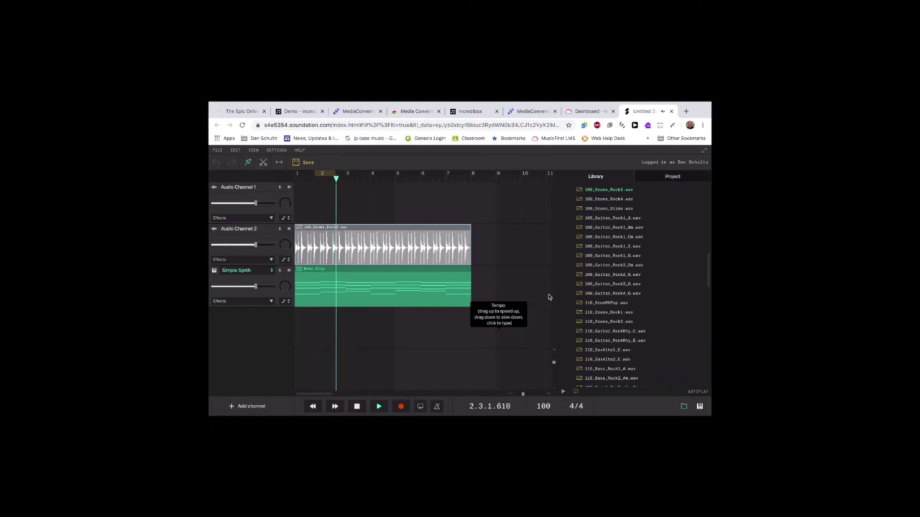
scroll(559, 322, down, 3)
scroll(559, 321, down, 3)
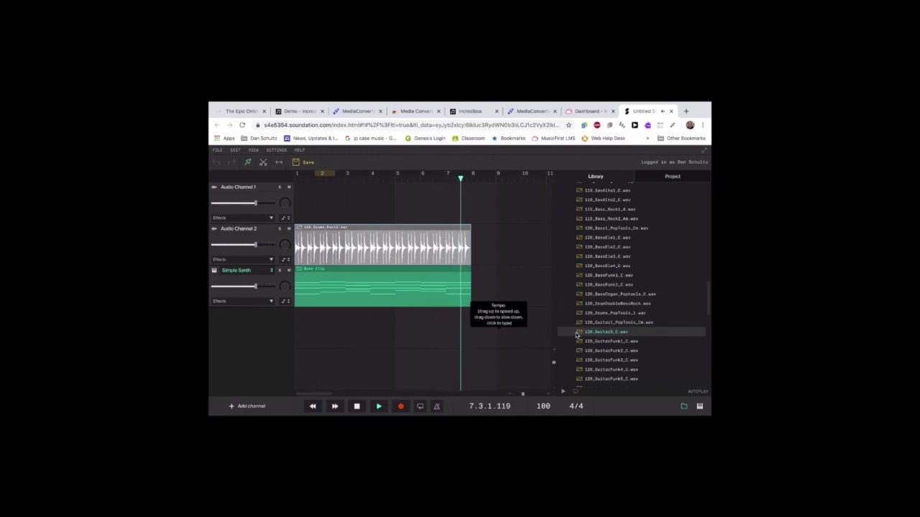
key(space)
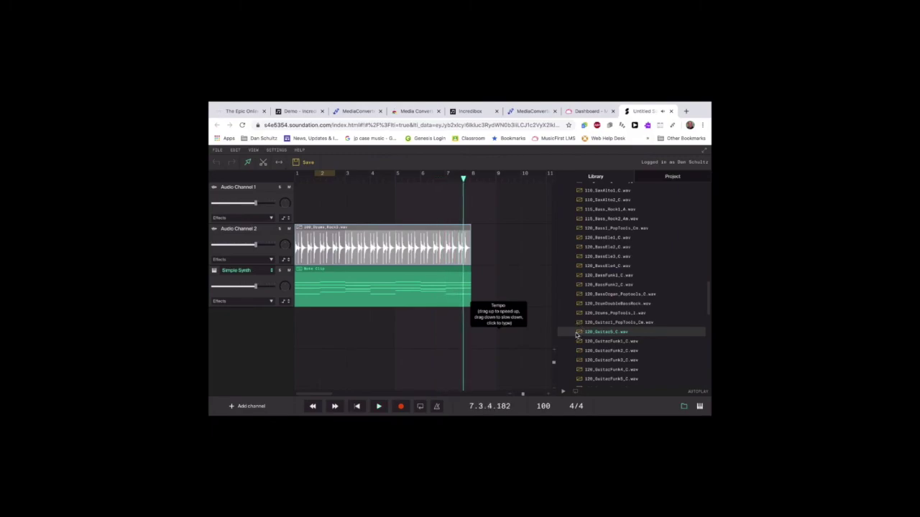
Step: Change the note clip channel's instrument to the GM-2 Orchestra Solo Violin and play back from bar 3
click(271, 275)
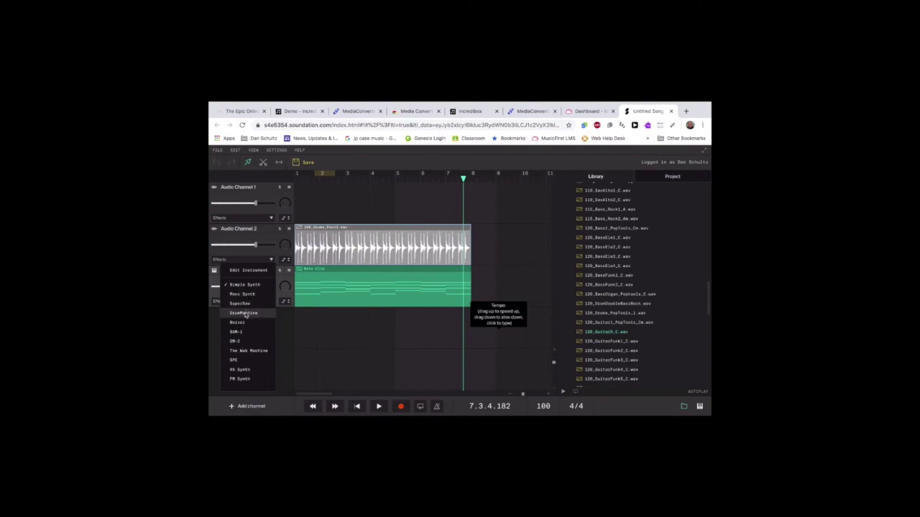
click(235, 341)
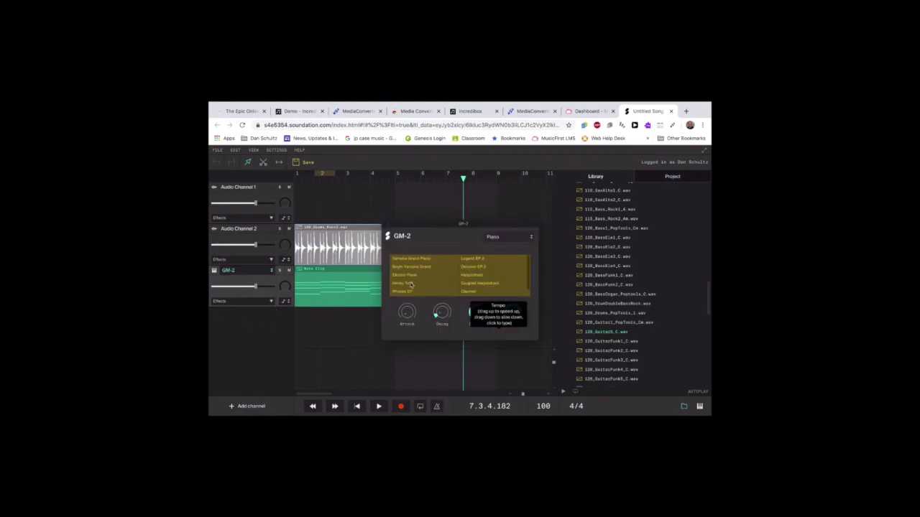
scroll(412, 288, up, 1)
click(501, 243)
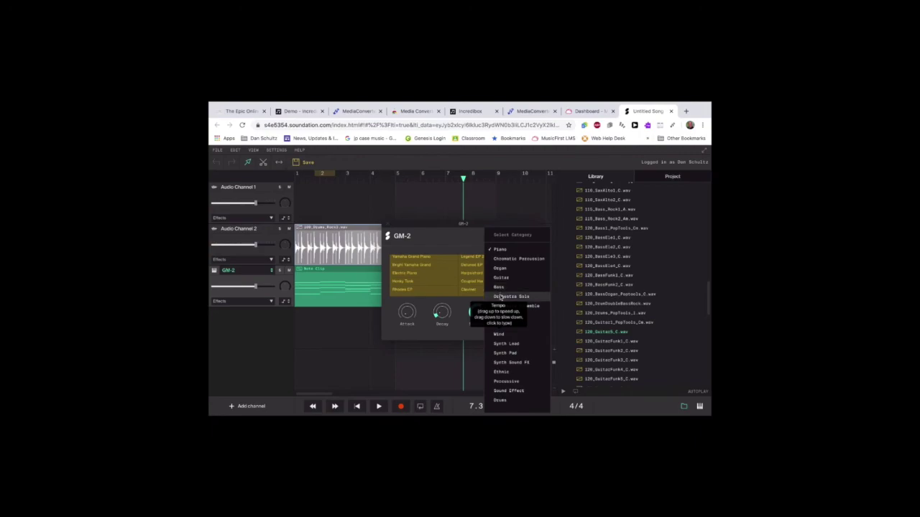
click(501, 296)
click(431, 260)
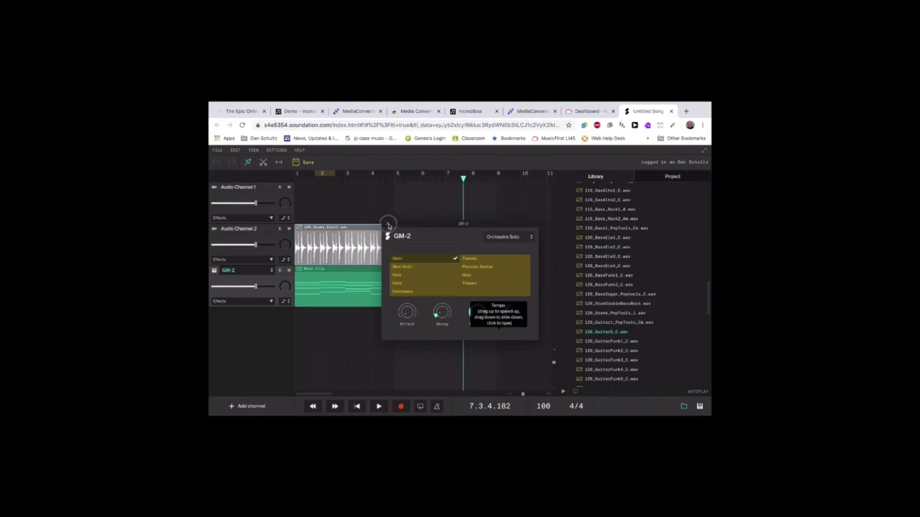
click(388, 227)
click(344, 179)
key(space)
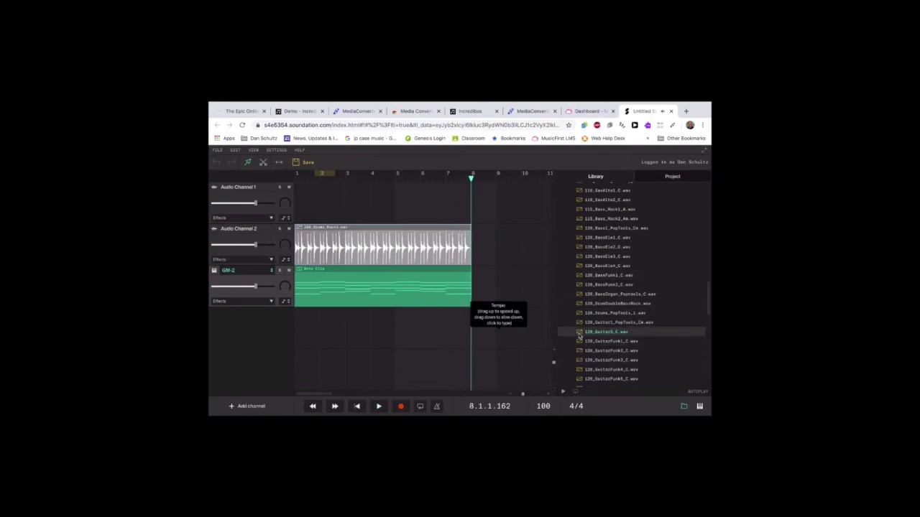
Step: Add 120_Guitar5_C.wav to Audio Channel 1 at bar 3, time-stretched and looped to bar 7, and play from there
drag(425, 255, 383, 188)
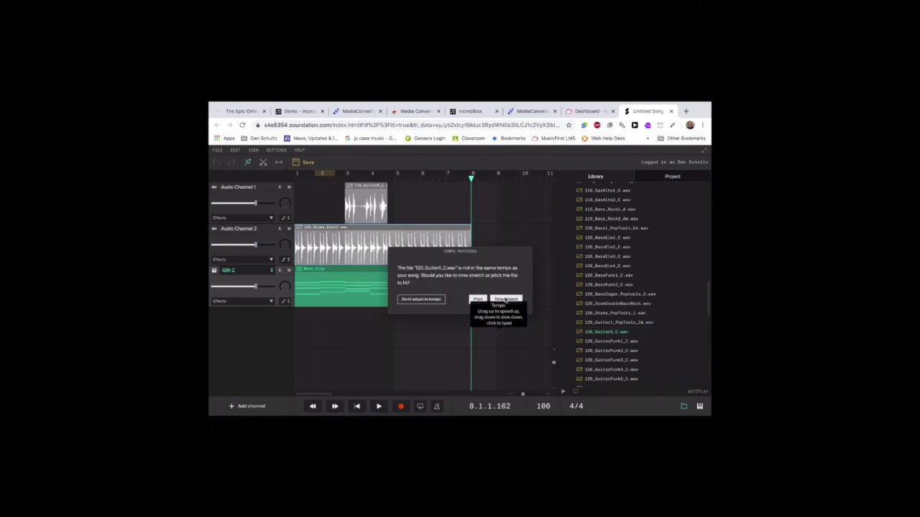
click(506, 299)
drag(395, 186, 448, 188)
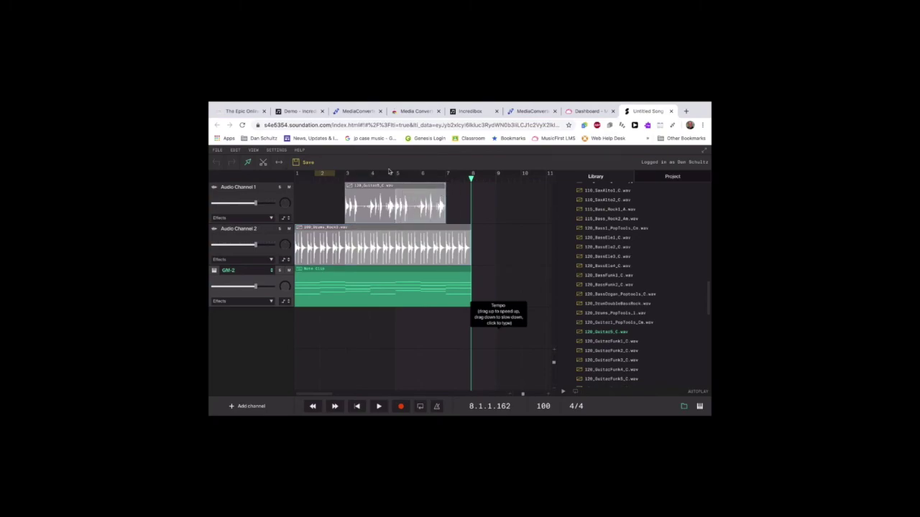
click(345, 177)
key(space)
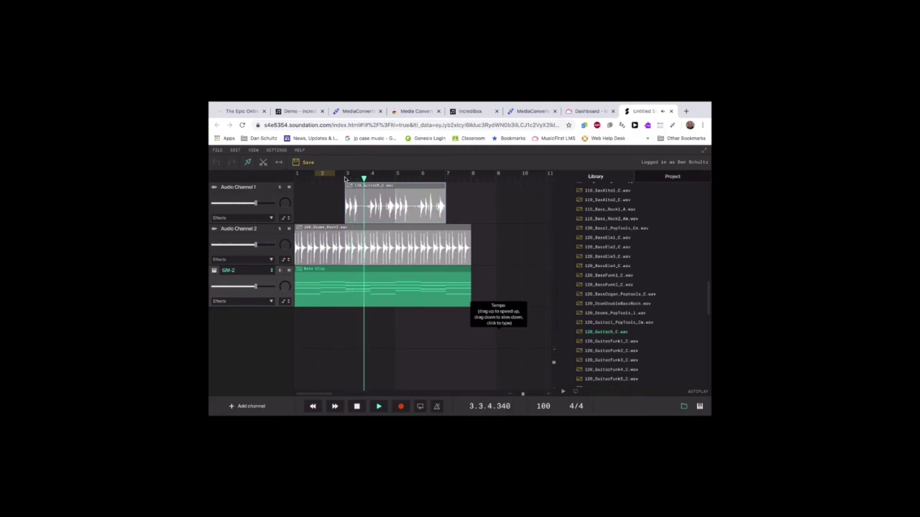
Step: Lower the GM-2 channel's volume to about 55% and reduce the Audio Channel 2 volume slightly
drag(260, 285, 245, 288)
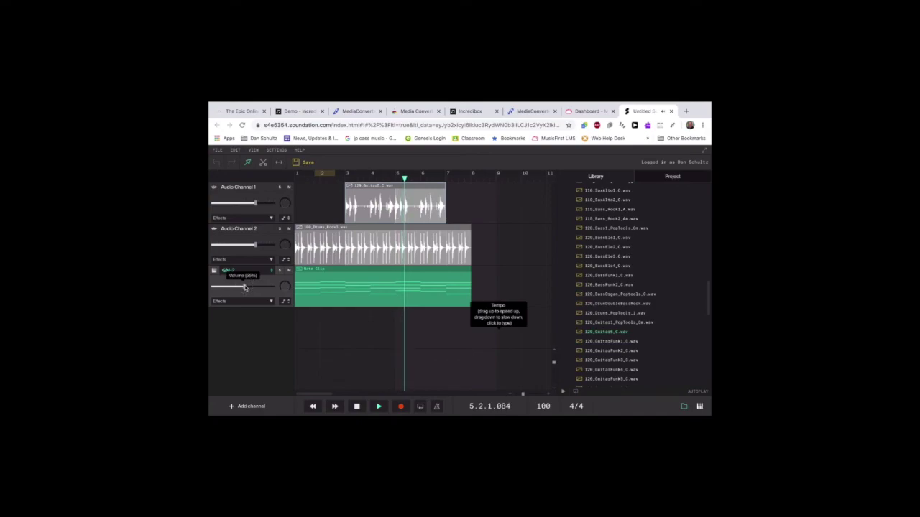
drag(256, 246, 253, 245)
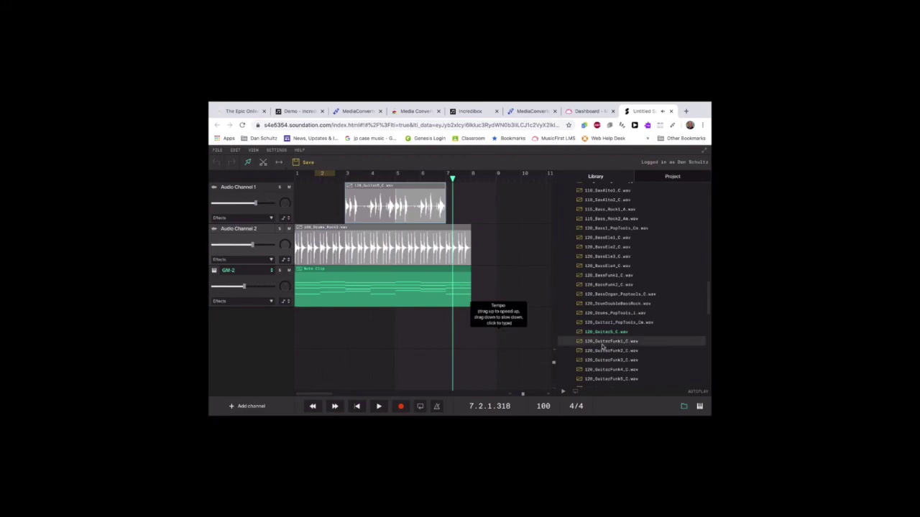
scroll(614, 349, down, 3)
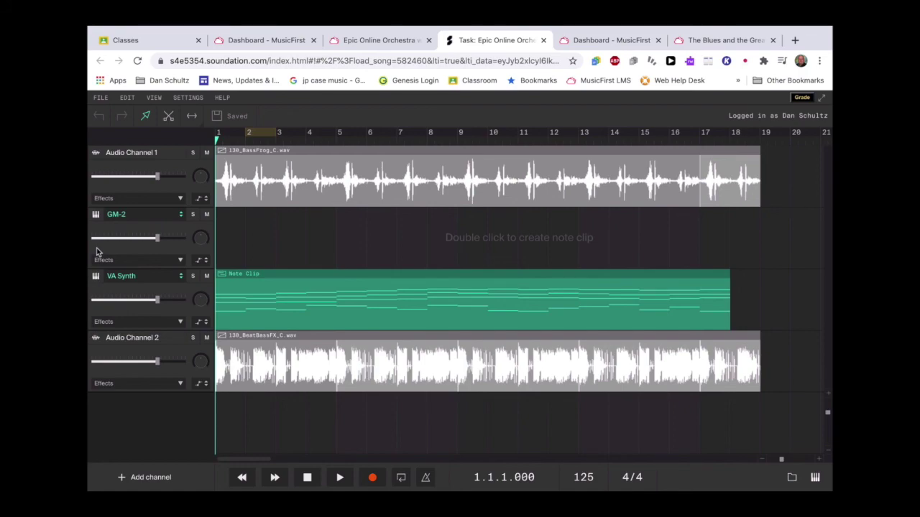
Step: Play the completed song with the BassFrog and BeatBassFX loops and the VA Synth chords from the beginning
key(space)
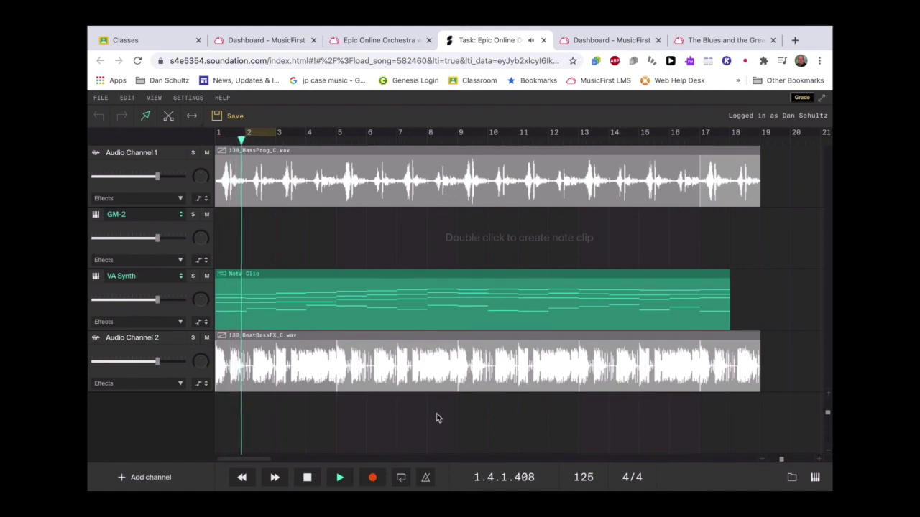